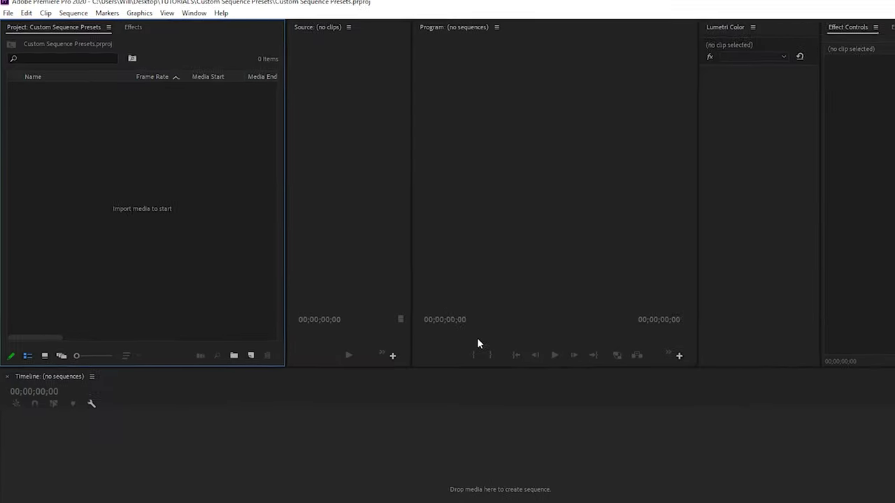
Start a new sequence and browse the ARRI, AVCHD and Custom preset folders
click(8, 13)
mouse_move(29, 25)
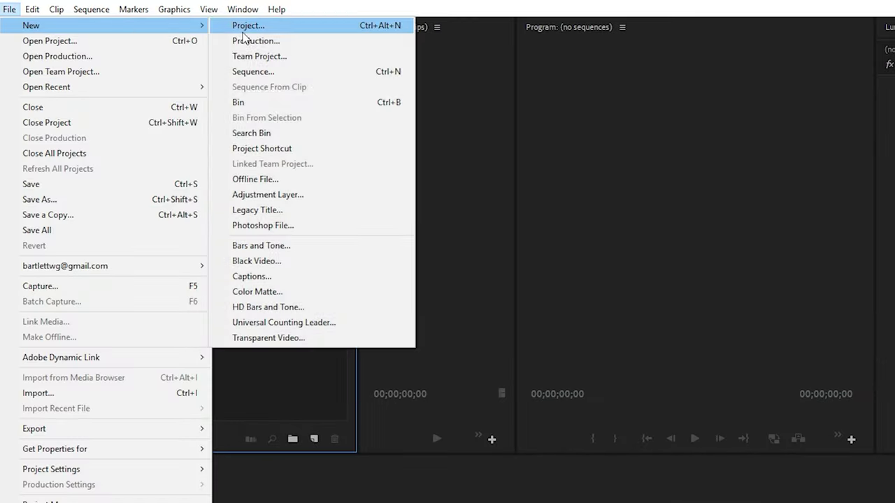
click(257, 73)
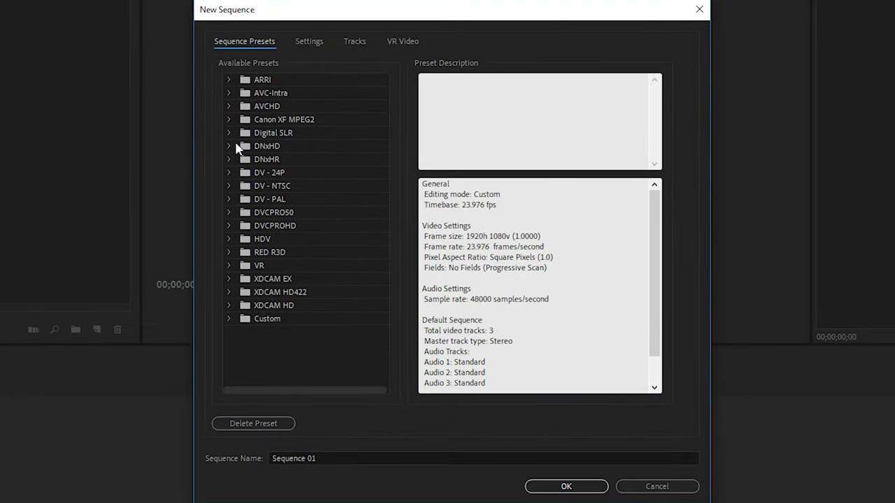
click(229, 80)
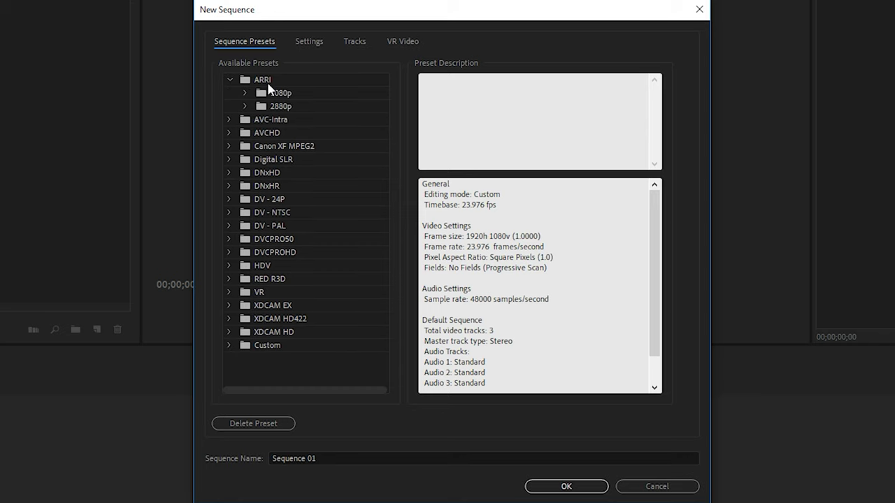
click(229, 133)
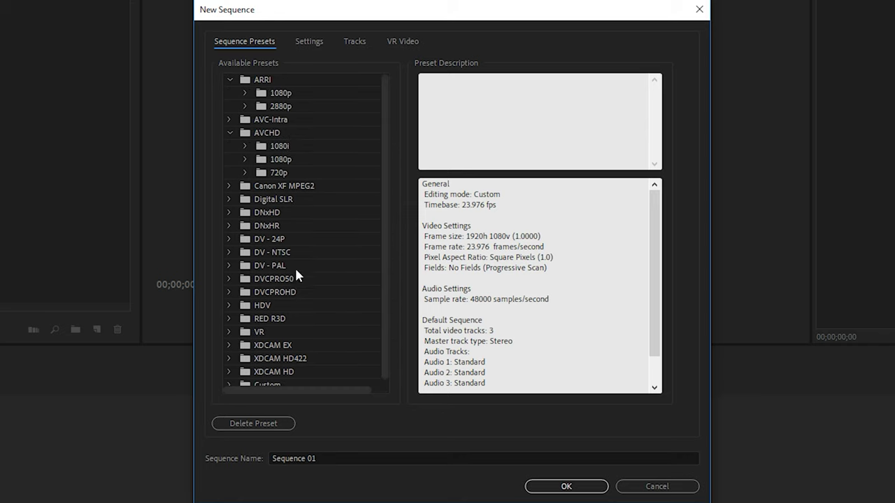
click(230, 133)
click(229, 80)
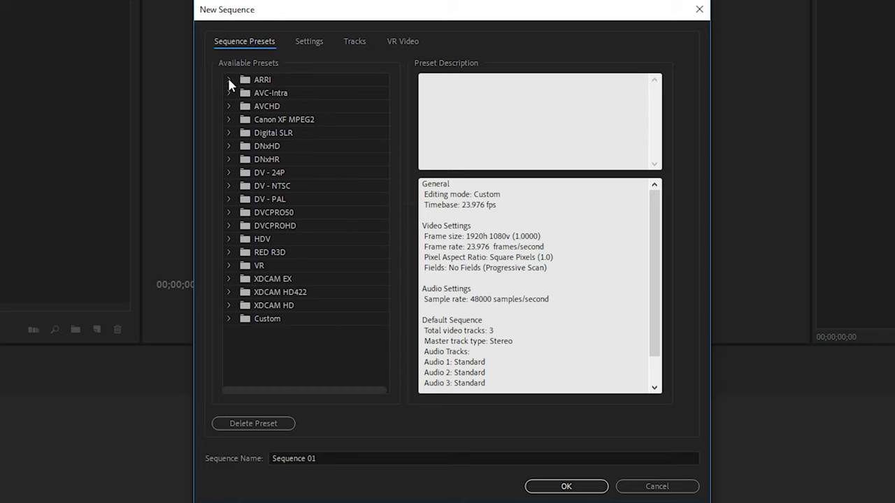
click(266, 321)
click(229, 318)
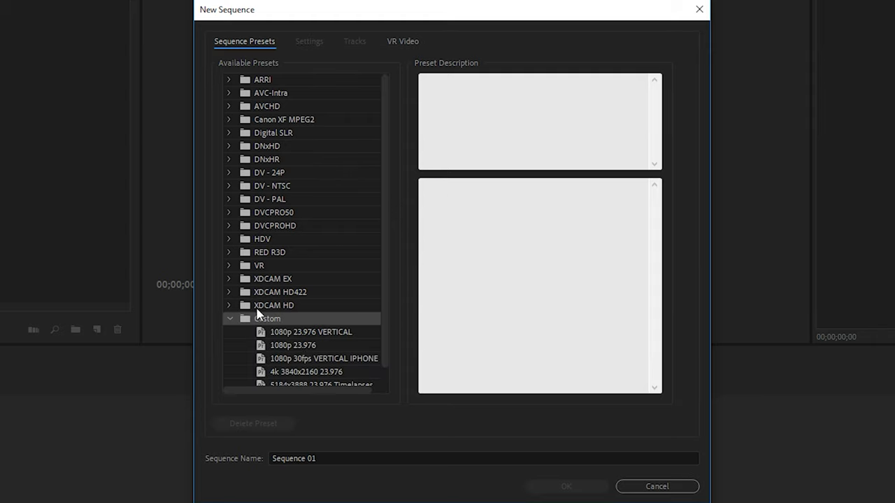
Select the ARRI 1080p 23.976 preset after briefly comparing it with ARRI 1080p 30
click(229, 80)
click(245, 93)
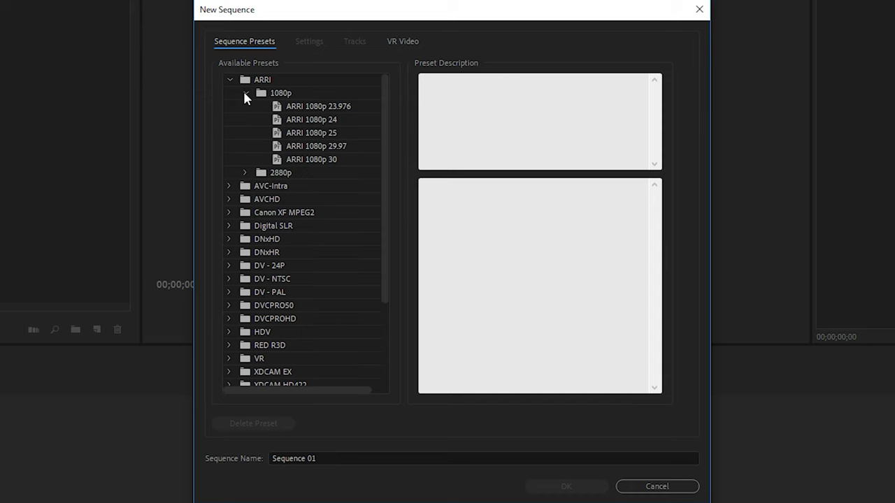
click(341, 107)
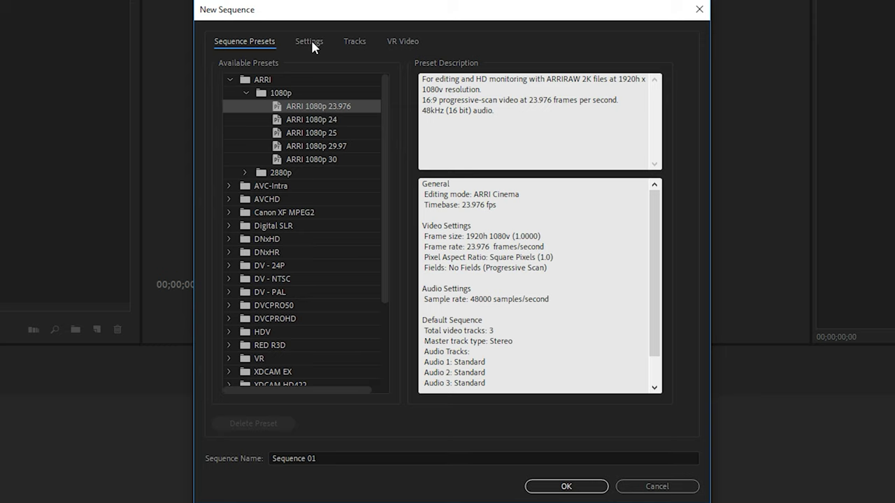
click(311, 159)
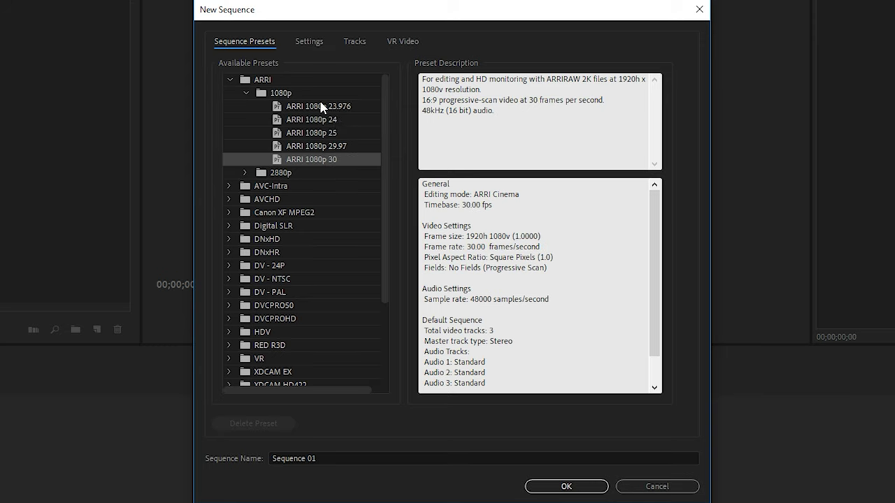
click(325, 107)
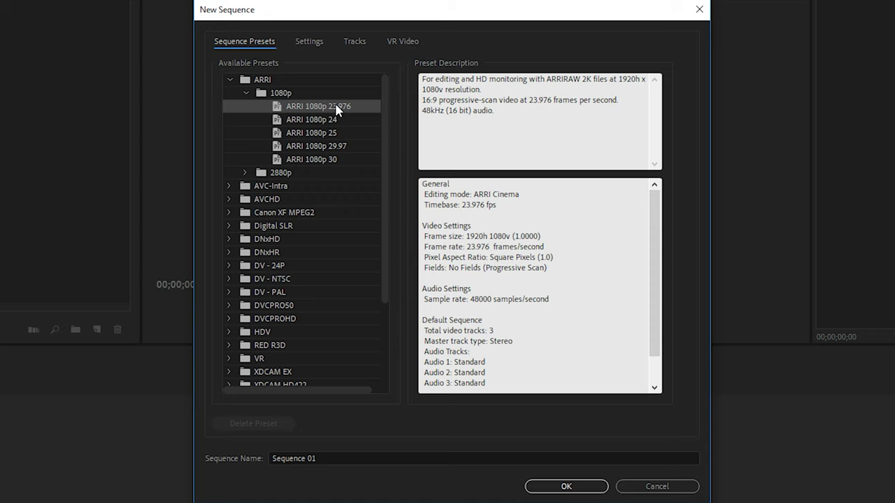
Set Editing Mode to Custom in Settings, keeping 1920x1080 at 23.976 fps with 48000 Hz audio
click(313, 44)
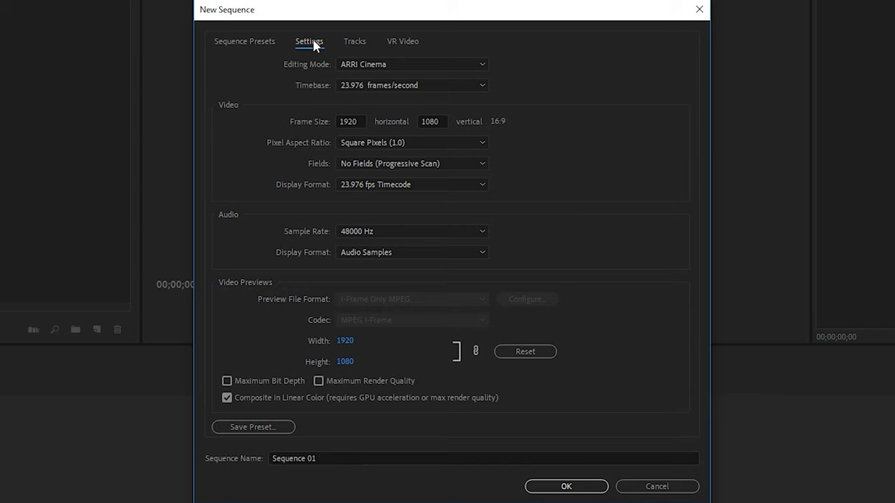
click(397, 68)
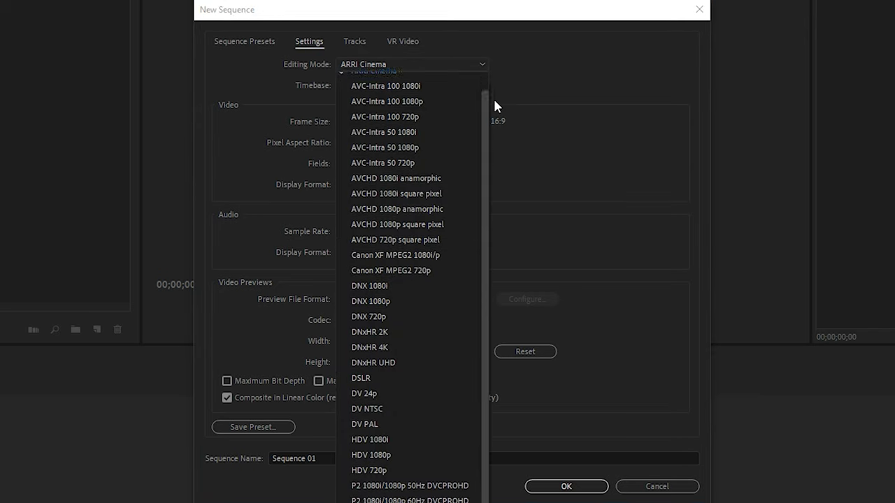
scroll(493, 96, up, 1)
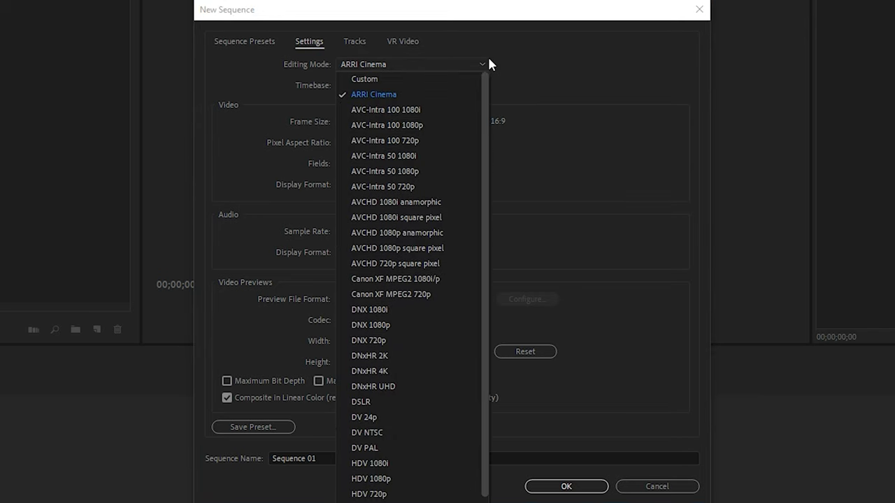
click(364, 80)
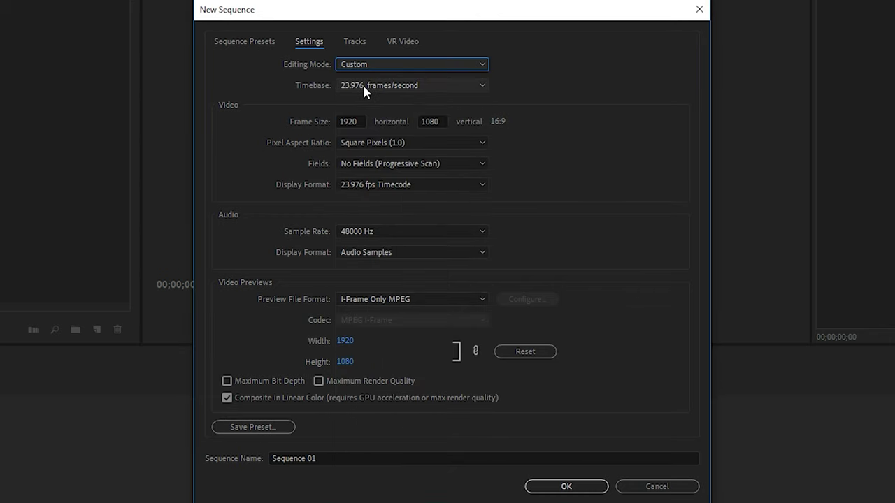
click(363, 84)
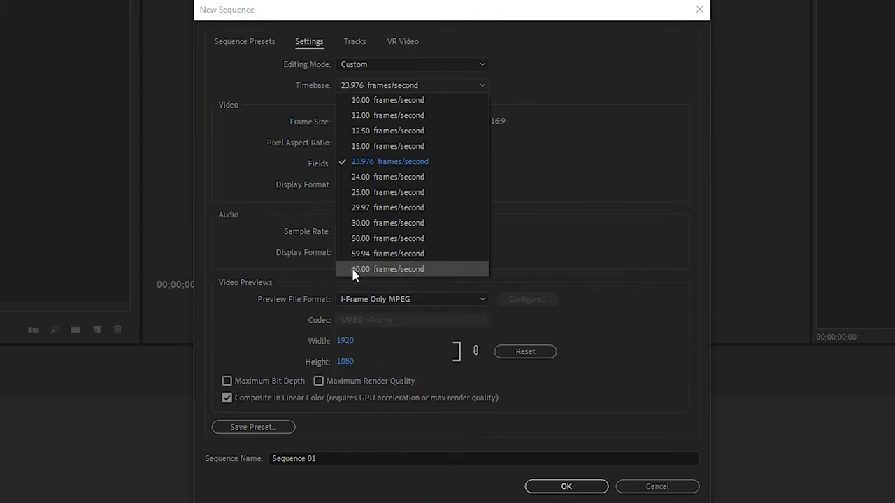
click(363, 165)
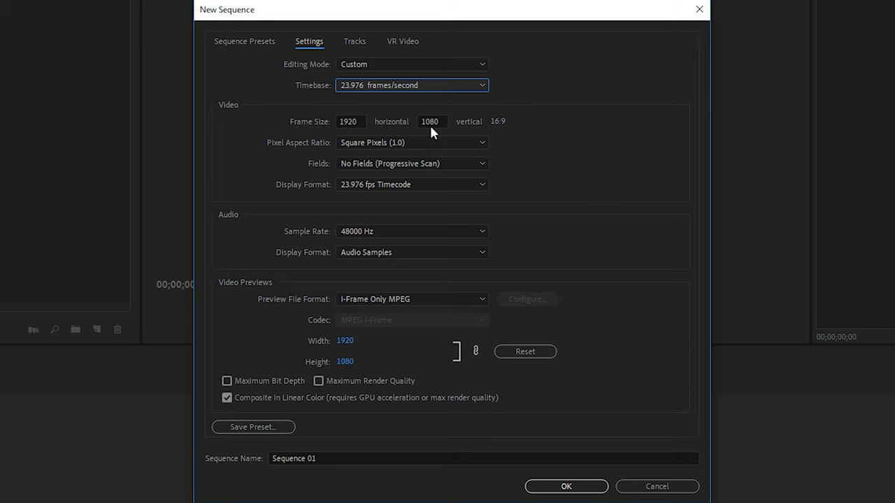
click(429, 143)
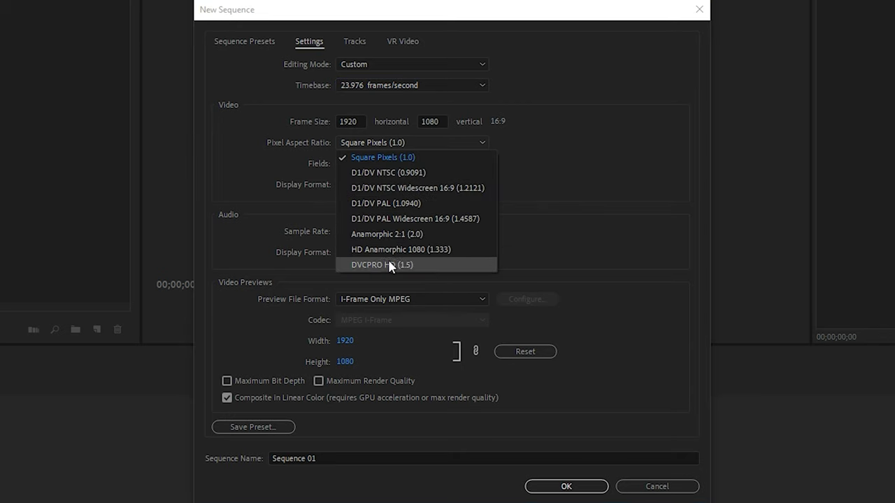
click(441, 148)
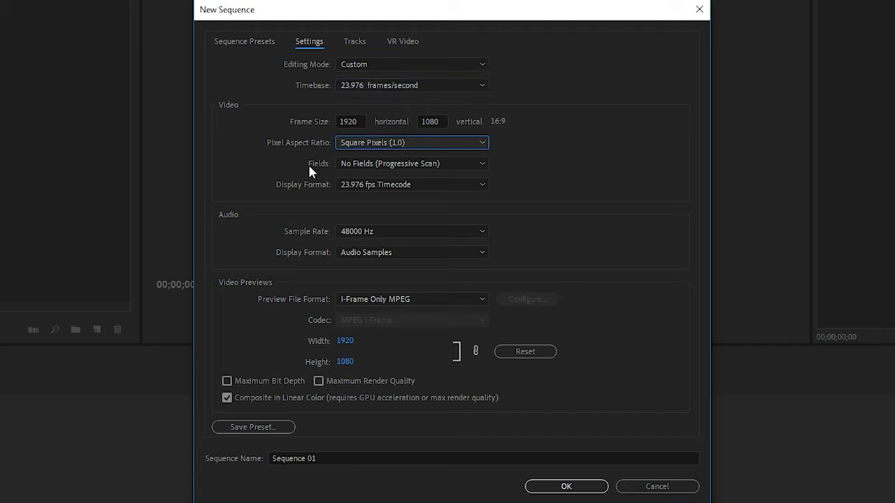
click(422, 164)
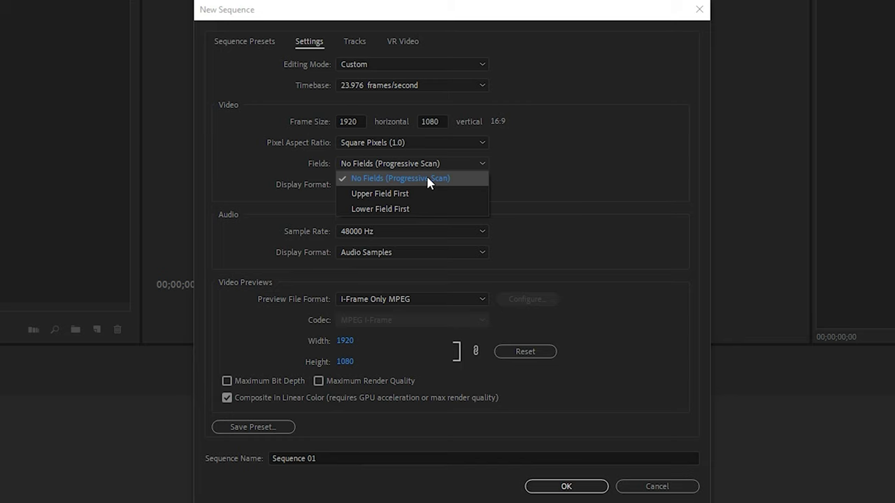
click(556, 162)
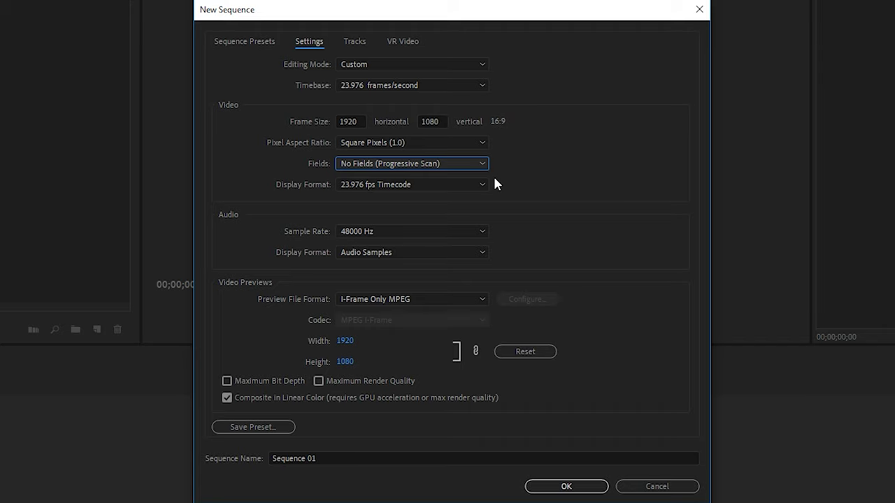
click(350, 187)
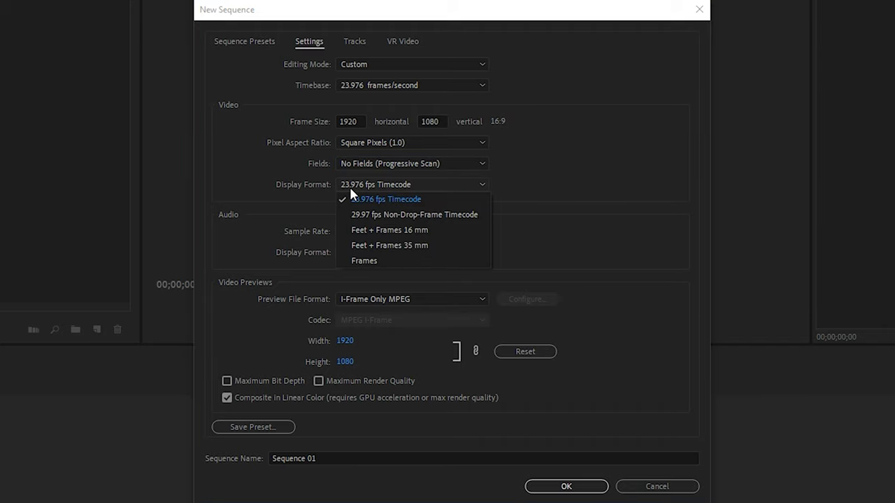
click(409, 203)
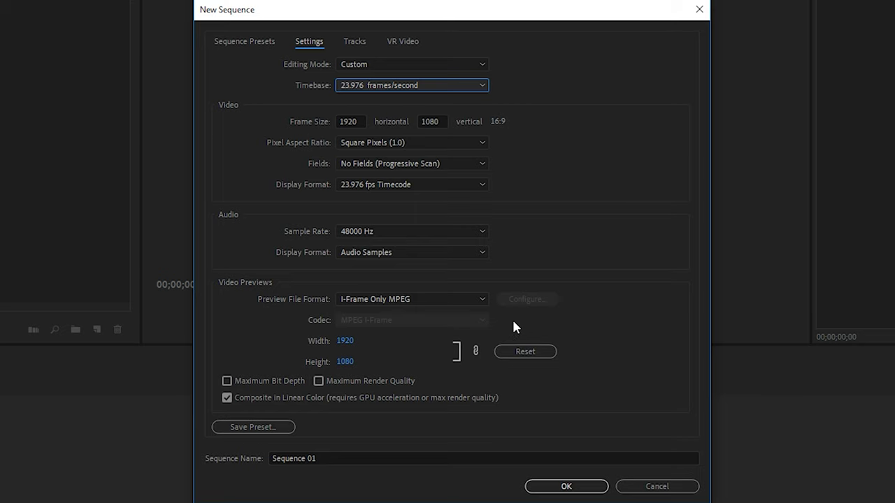
Keep I-Frame Only MPEG as the preview file format
click(402, 300)
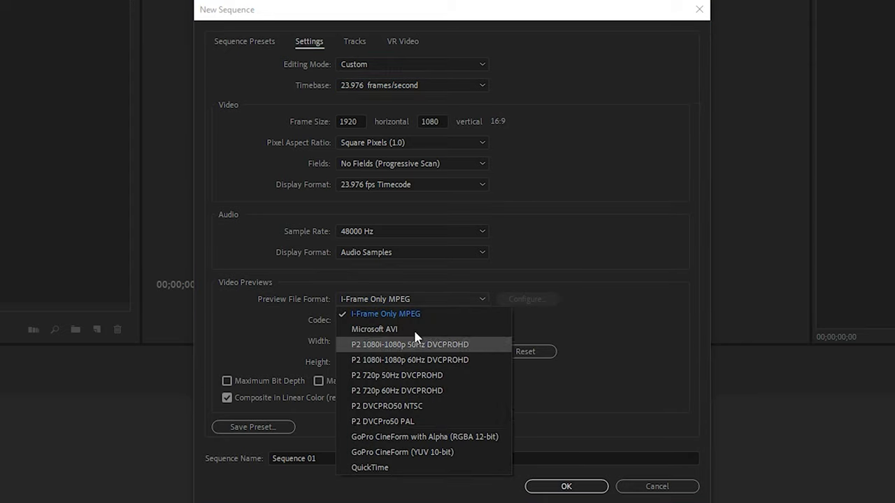
click(593, 331)
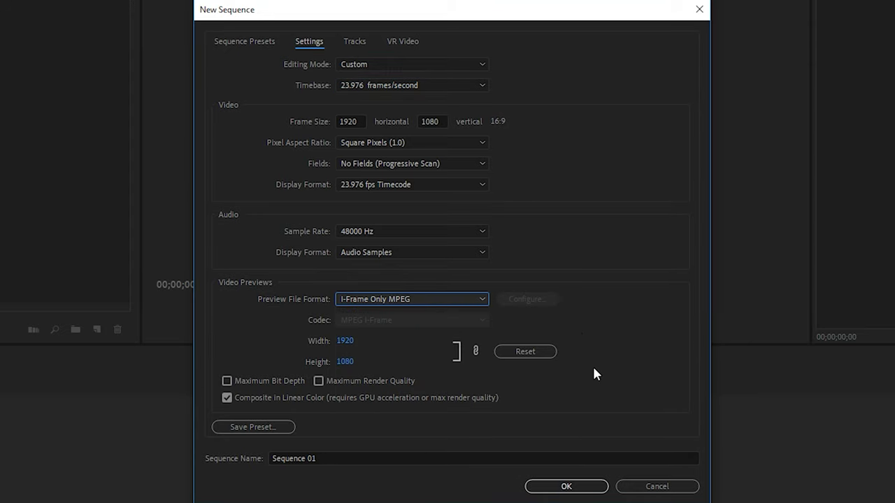
click(386, 298)
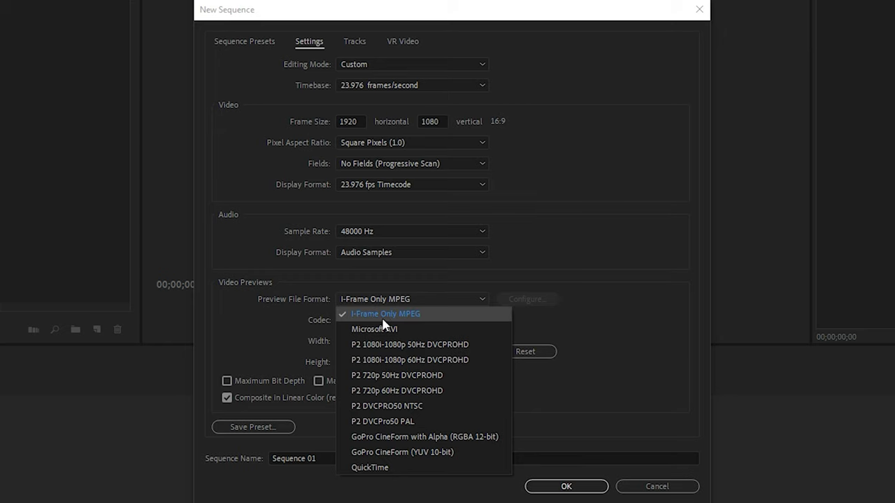
click(390, 316)
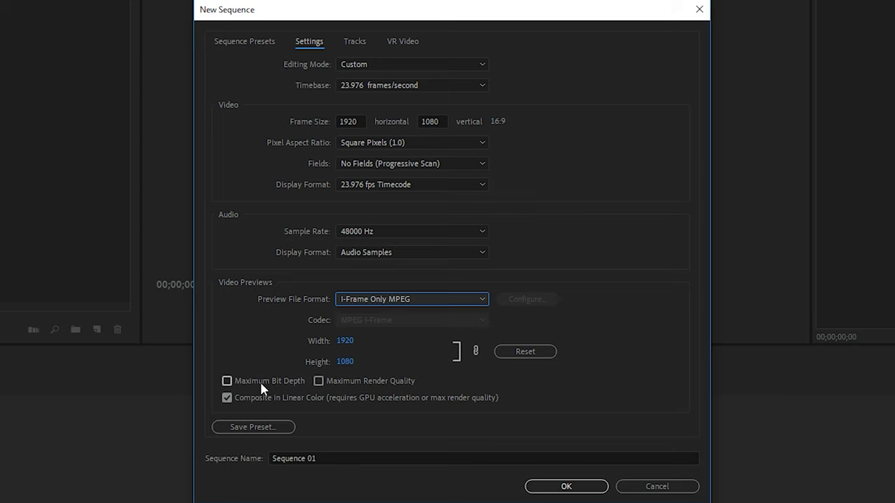
Save the current settings as the sequence preset '1080p 23.976' and return to the preset list
click(257, 428)
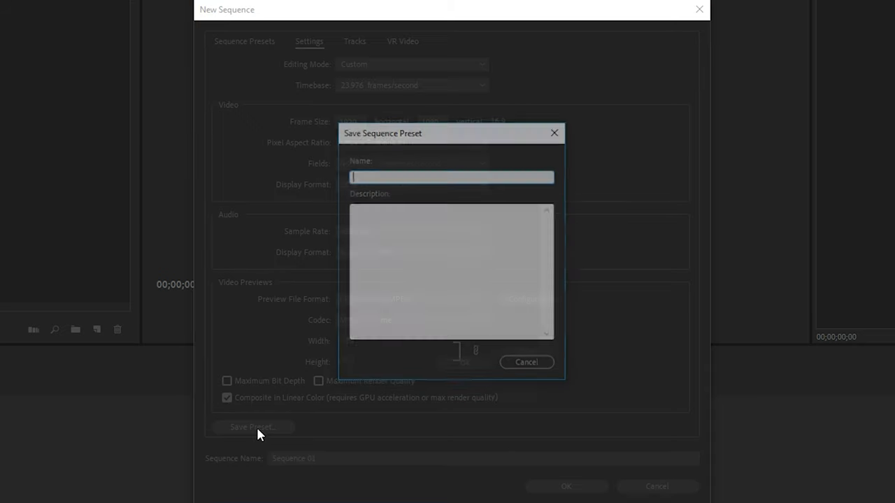
text(10)
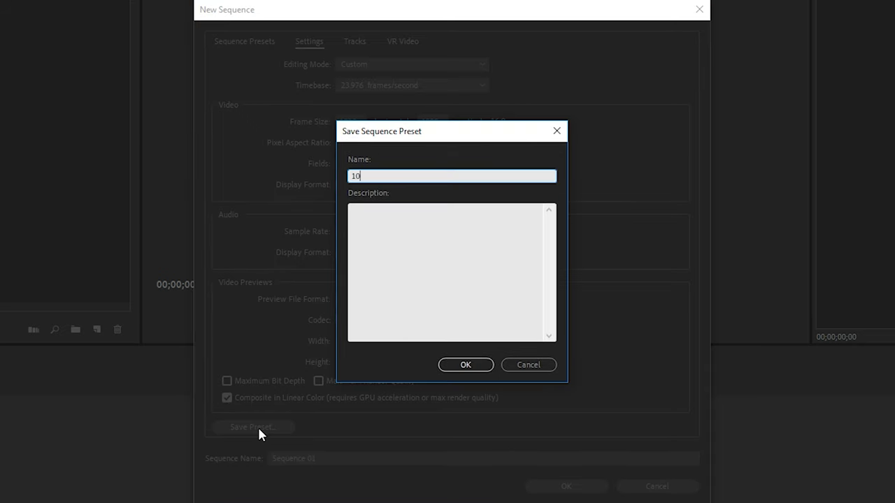
text(80p 23.976)
click(414, 253)
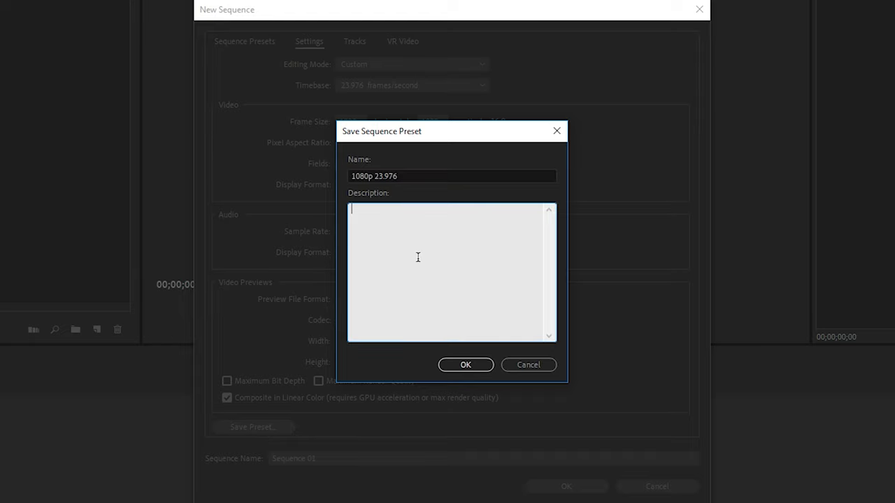
click(535, 366)
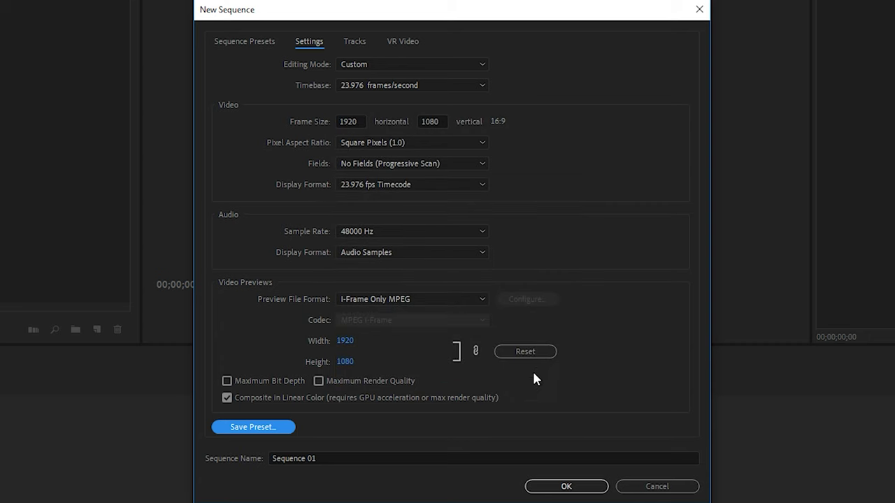
click(258, 41)
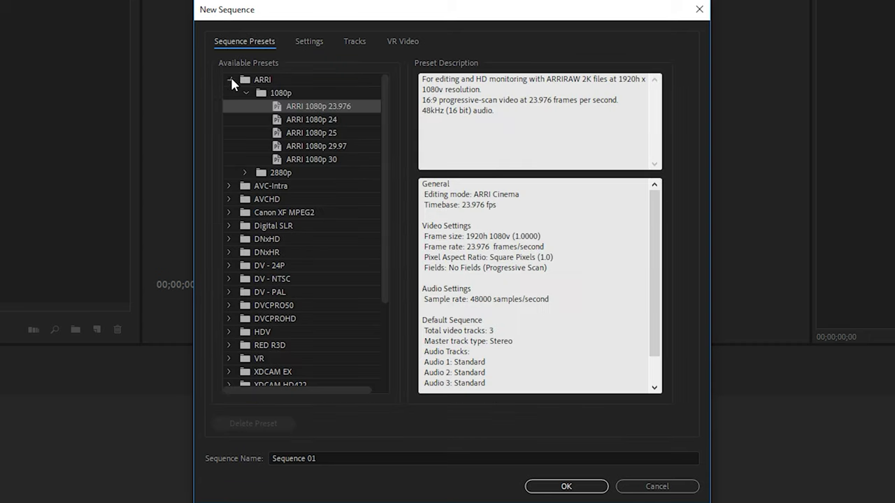
click(229, 78)
Select the Custom > 1080p 23.976 preset and show its detailed settings
scroll(383, 231, down, 1)
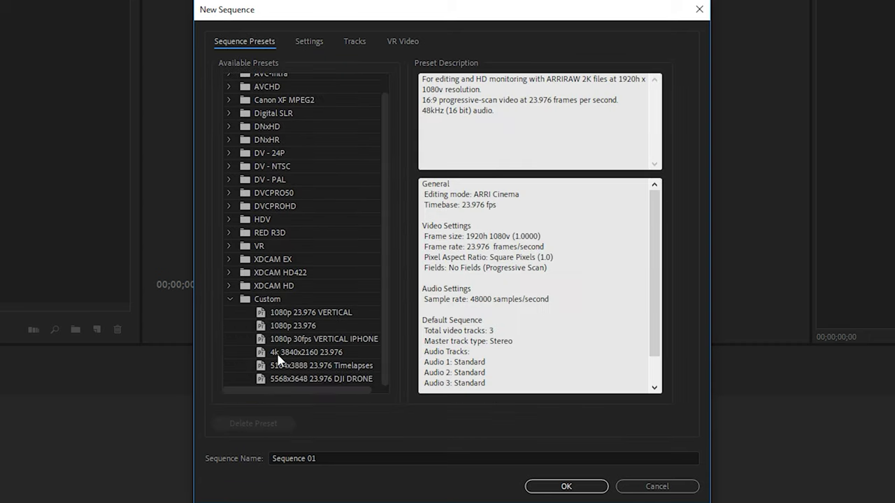
click(292, 330)
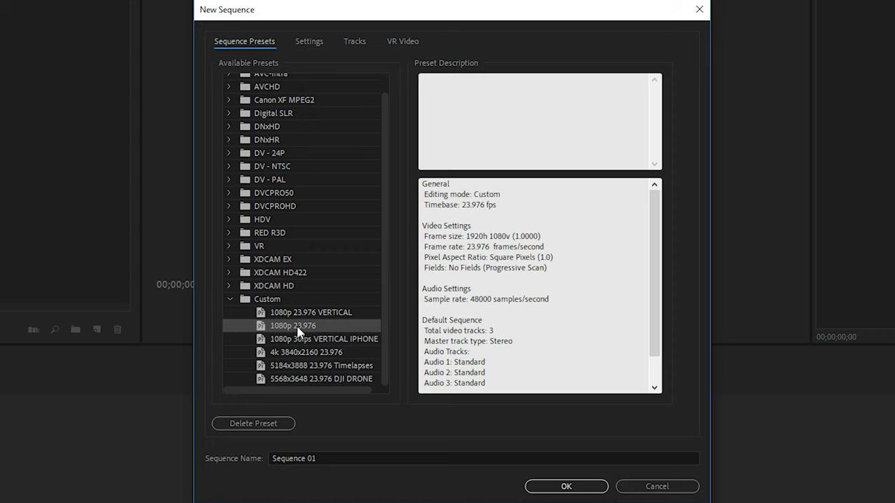
click(313, 43)
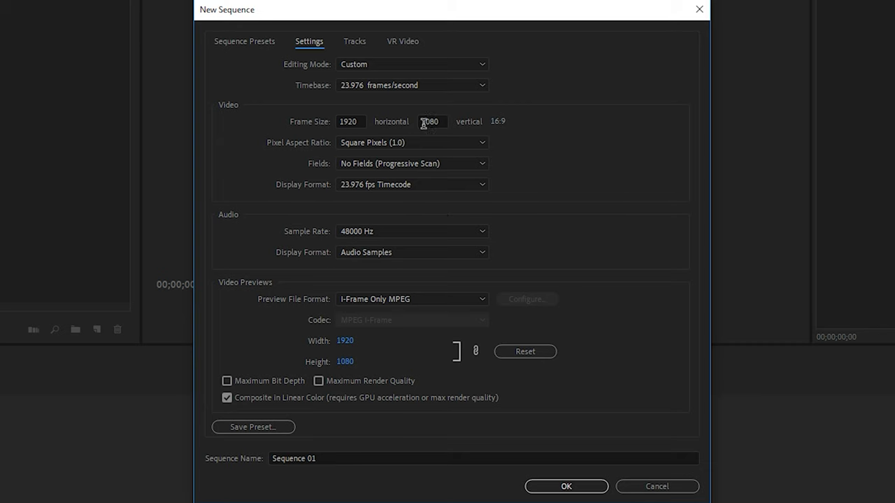
Change the frame size to 1080 horizontal by 1920 vertical (9:16)
drag(356, 122, 317, 121)
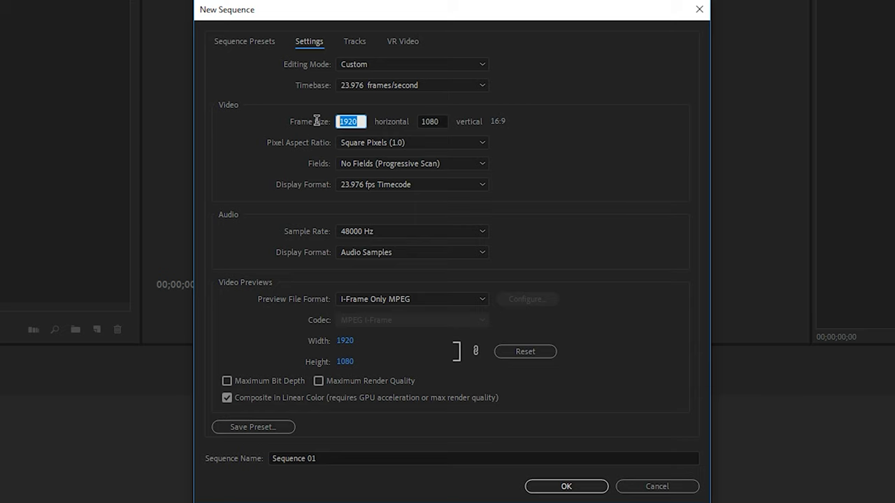
text(1080)
drag(442, 122, 416, 121)
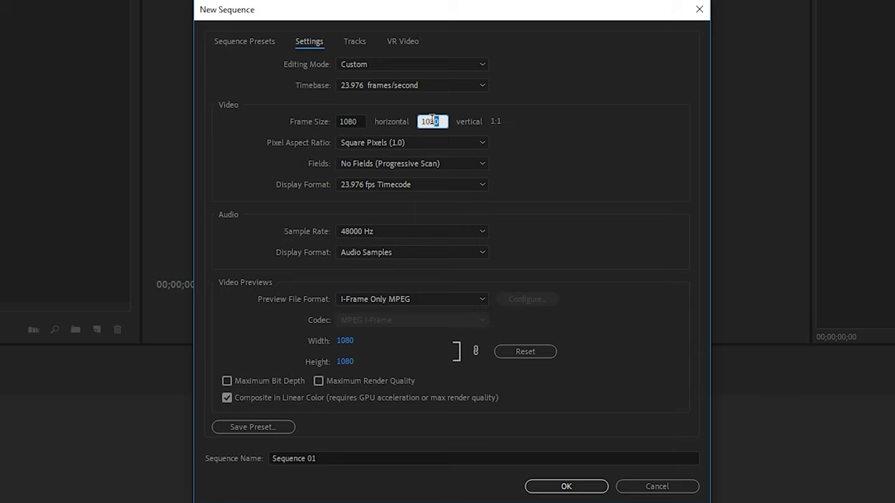
text(1920)
click(655, 121)
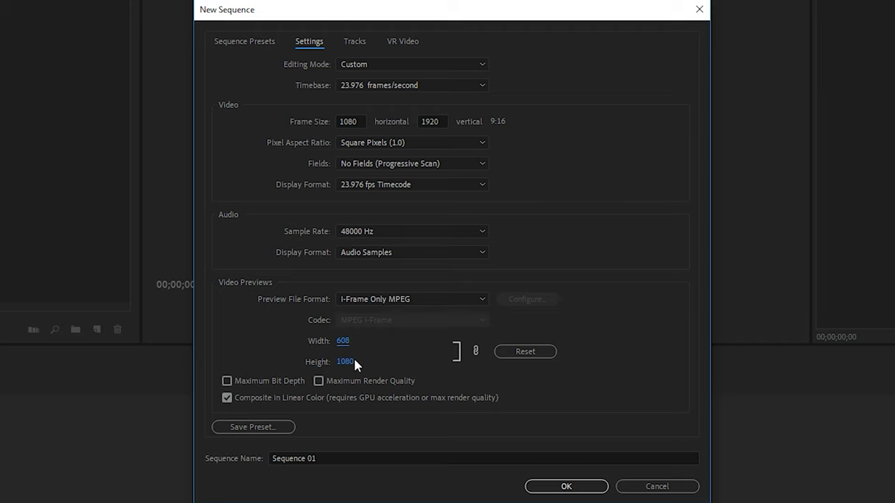
Set previews to QuickTime with the GoPro CineForm codec and select the preview width field
click(382, 299)
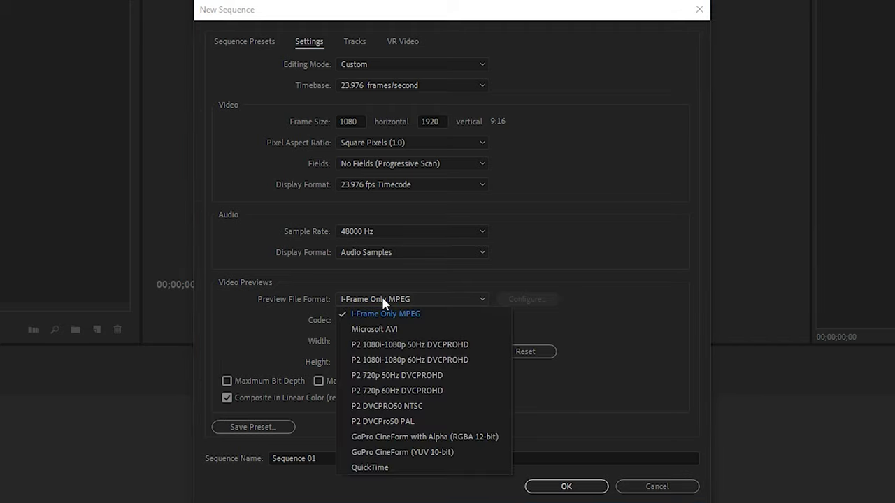
click(395, 466)
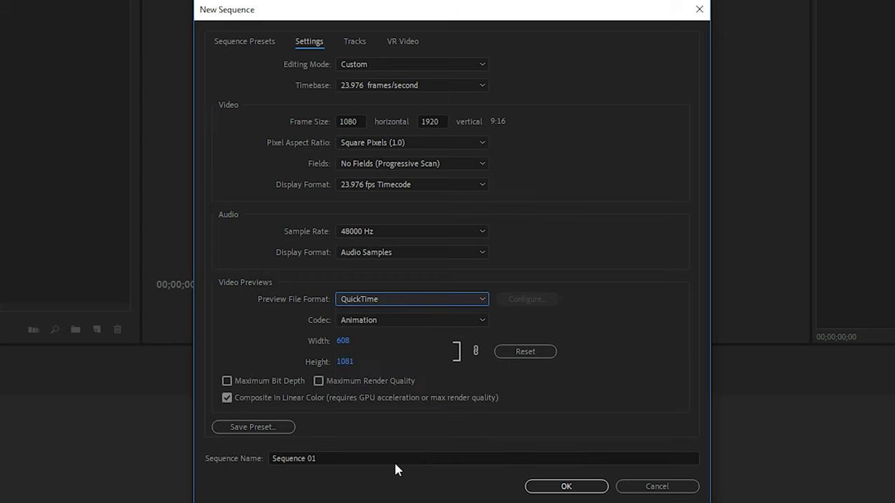
click(363, 321)
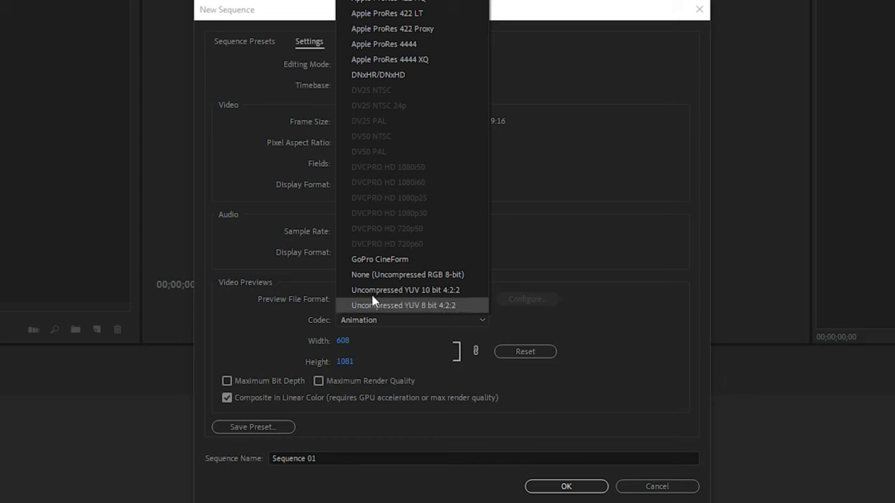
click(396, 261)
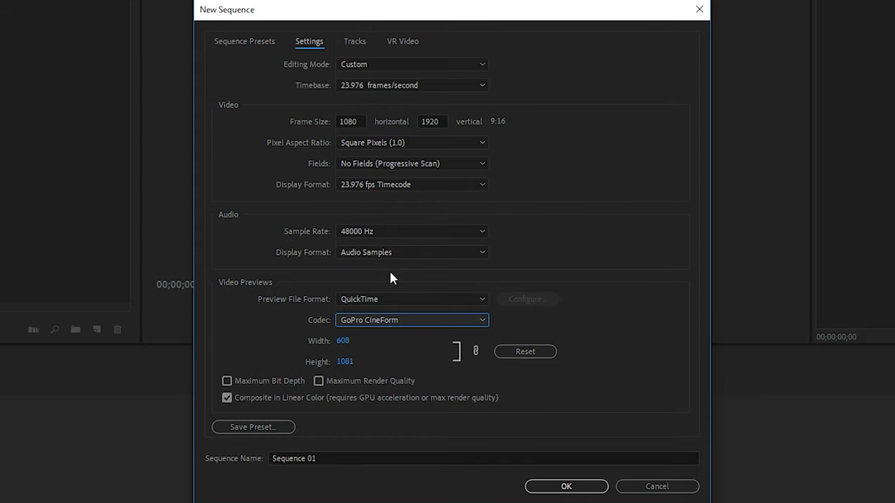
click(345, 341)
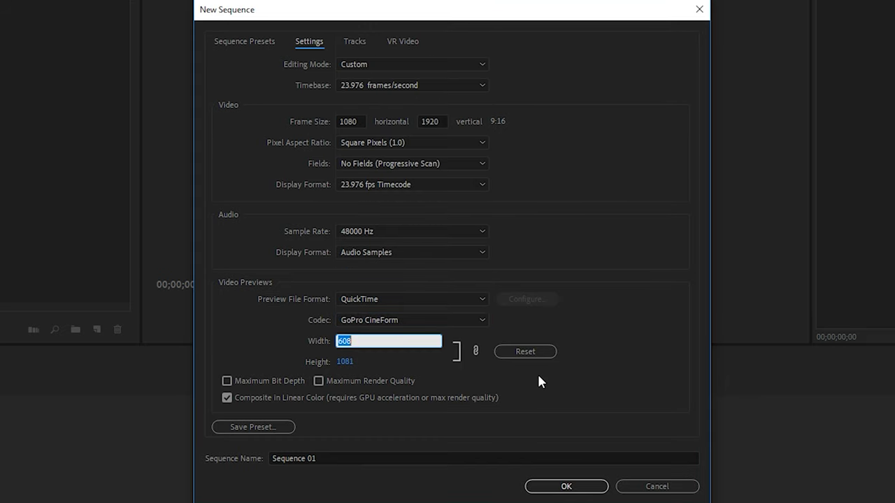
Set preview width to 1080, save as preset '1080p 23.976 VERTICAL', then reselect 1080p 23.976
text(1080)
key(Return)
click(255, 425)
text(1080)
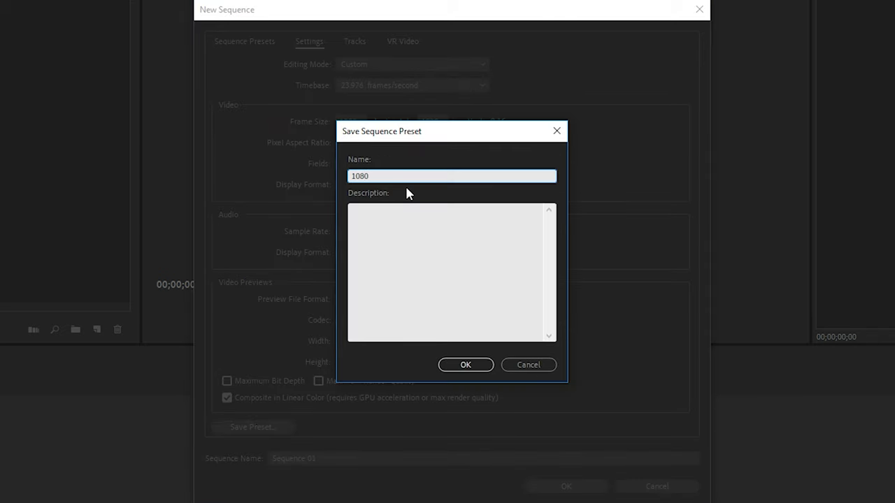
text(p 23.976 VERTICAL)
click(533, 366)
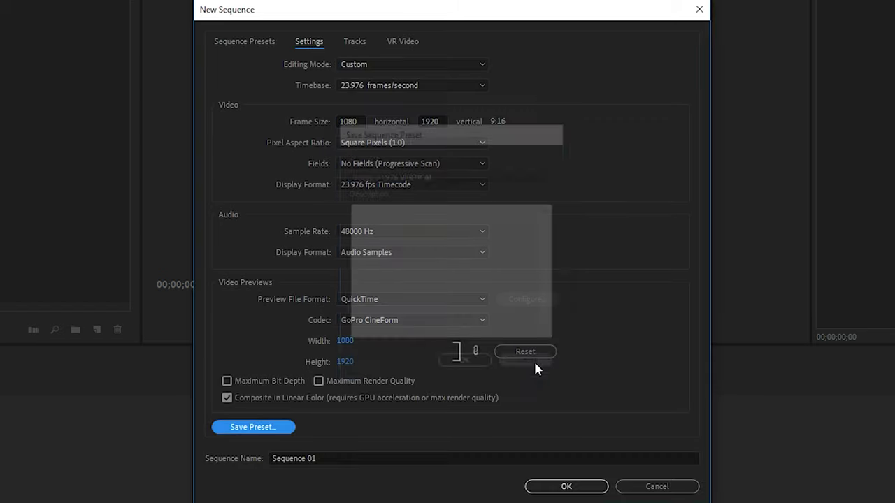
click(245, 41)
click(293, 327)
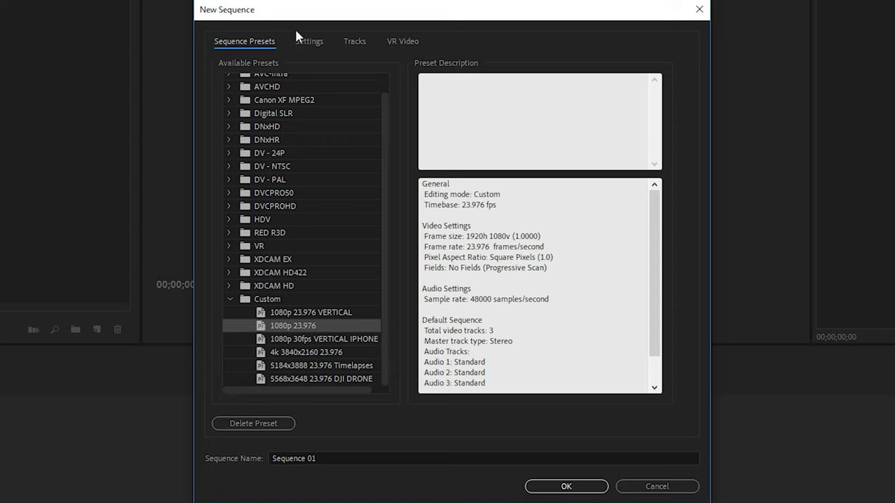
Change the sequence frame size to 3840 by 2160
click(311, 41)
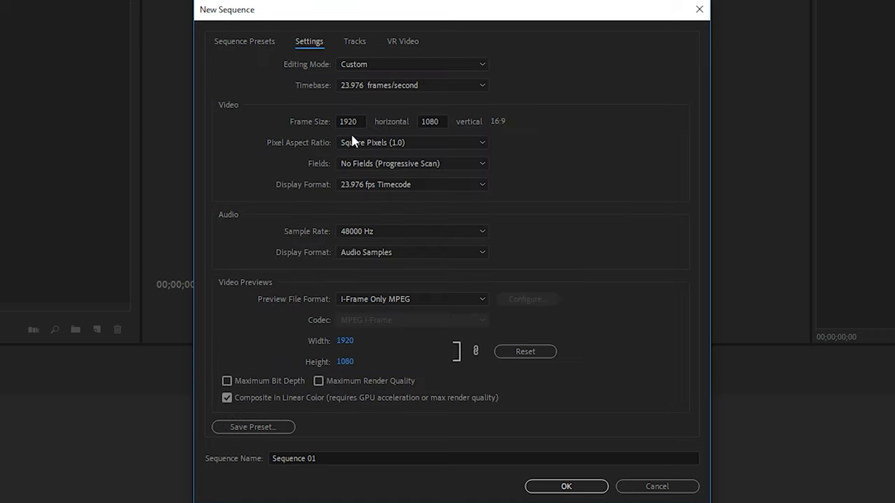
click(336, 121)
double_click(334, 122)
text(3840)
key(Tab)
text(160)
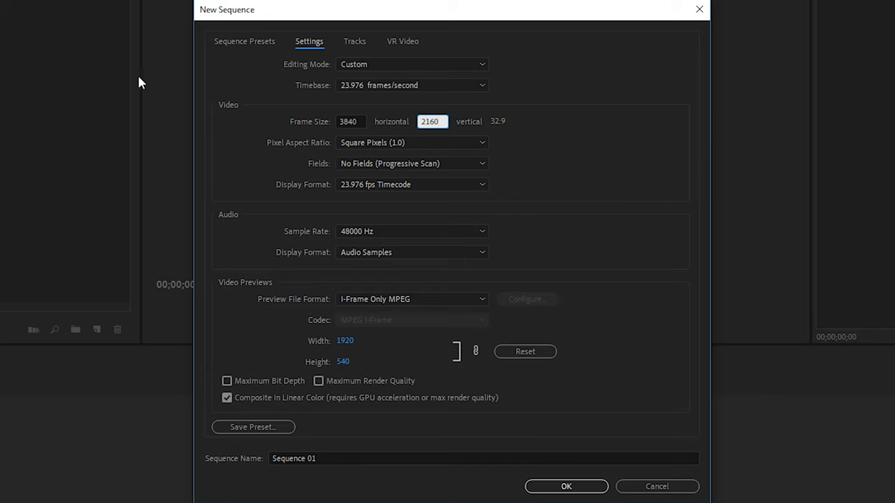
click(578, 131)
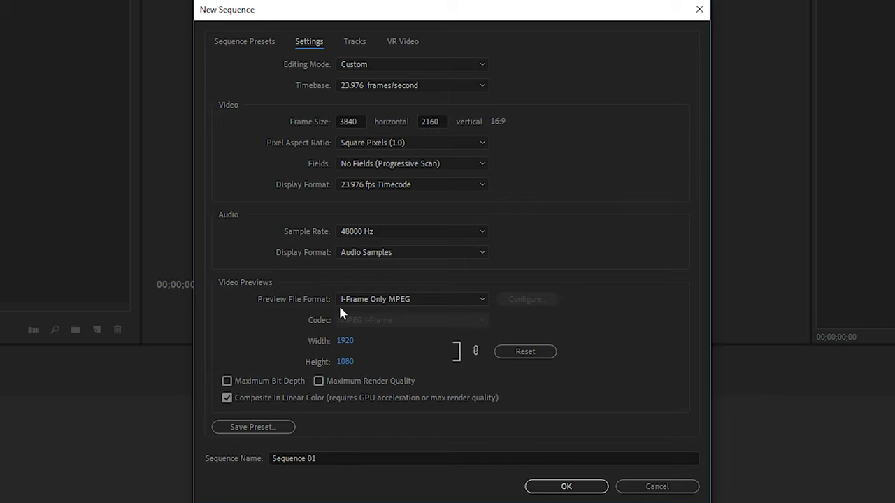
Set previews to QuickTime with the DNxHR/DNxHD codec at 3840 by 2160
click(373, 300)
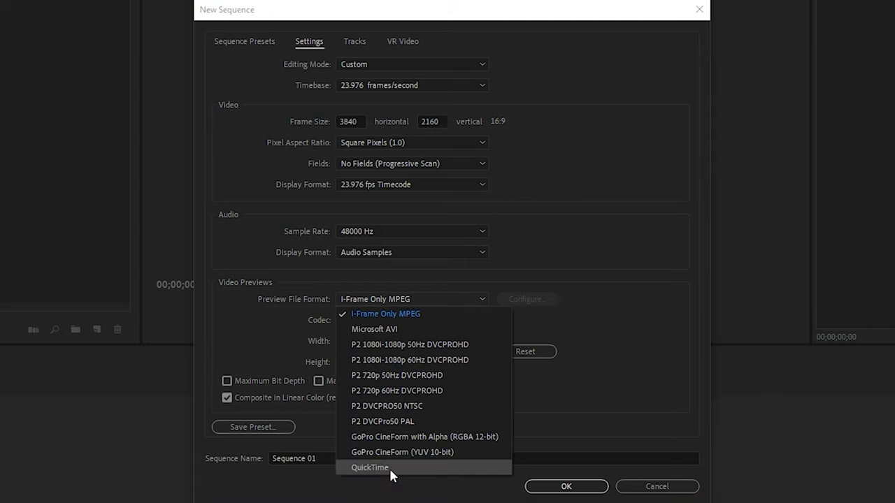
click(371, 468)
click(377, 323)
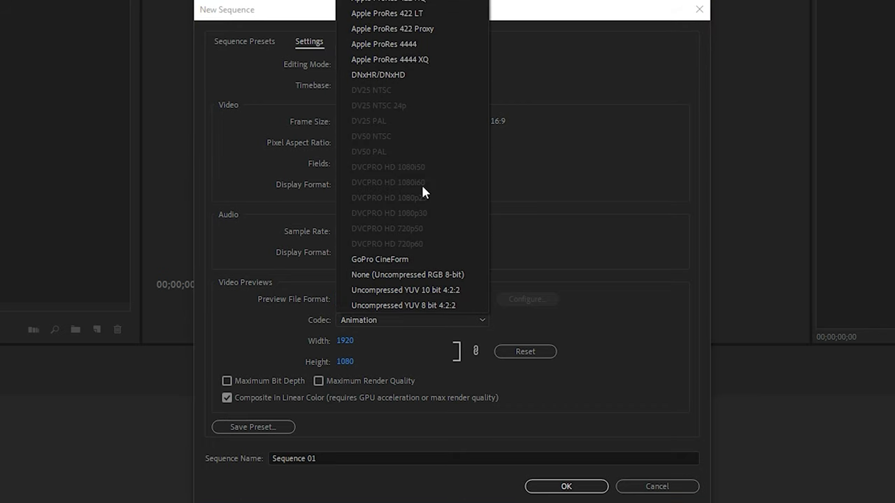
click(390, 77)
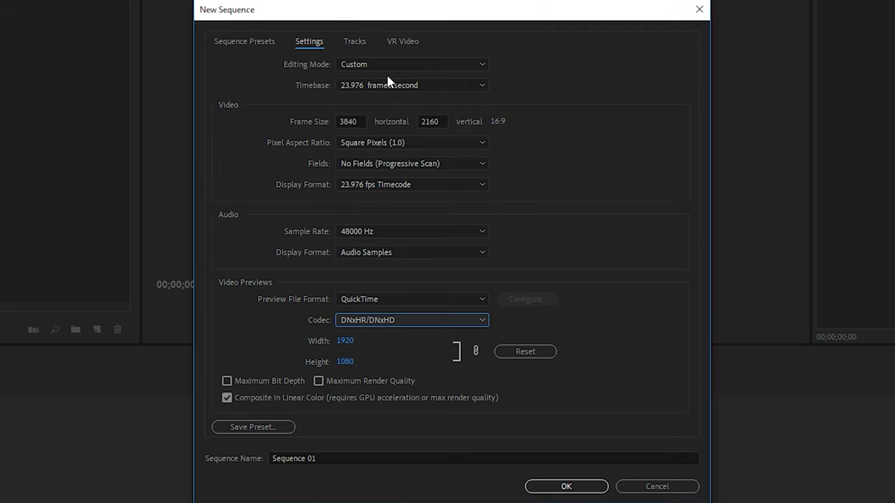
click(350, 343)
text(3840)
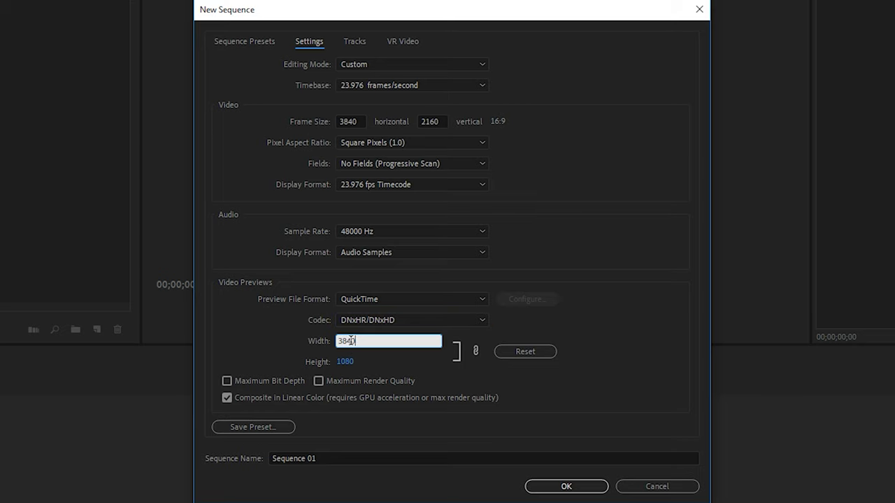
key(Tab)
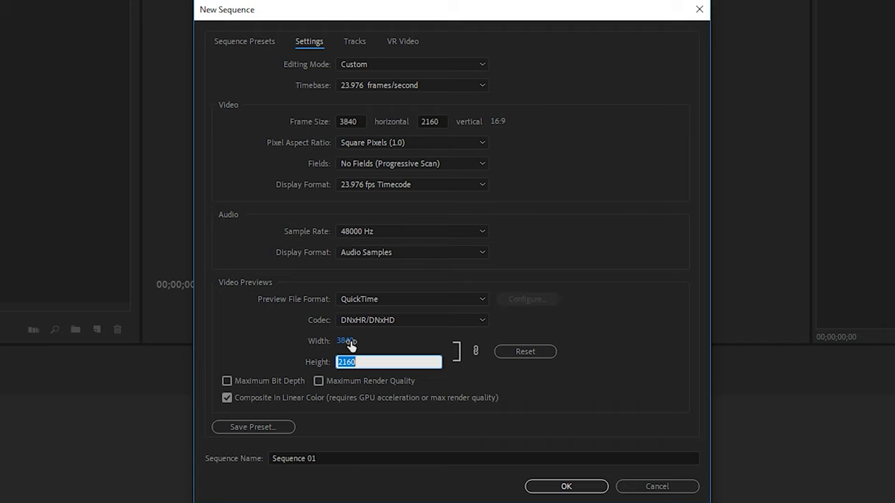
click(603, 337)
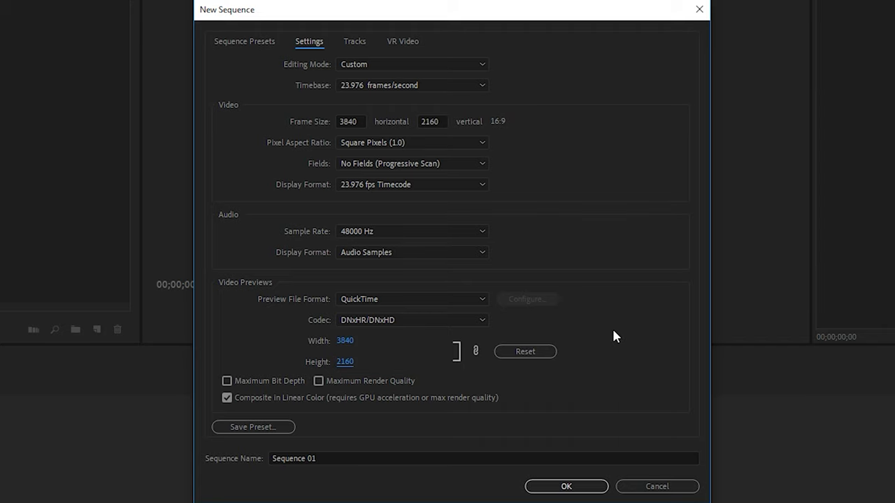
click(266, 428)
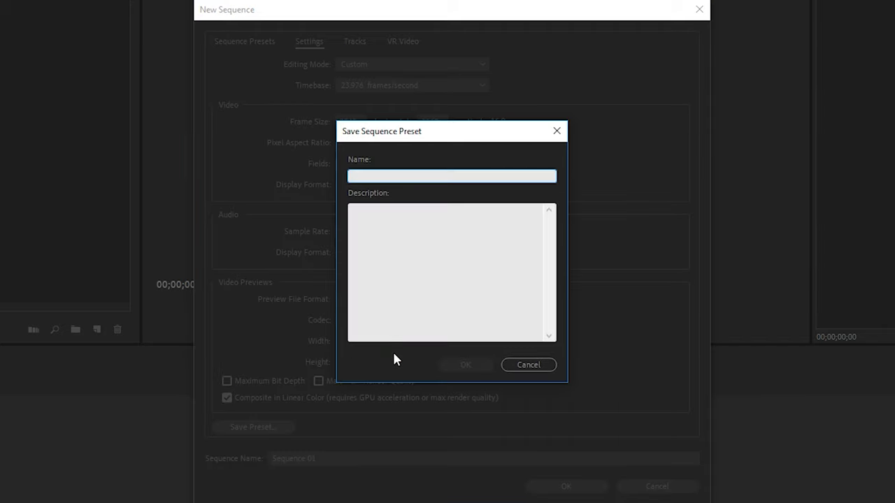
Save the preset as '4k 23.976', review the Custom presets, and reselect 1080p 23.976
text(4k 23.976)
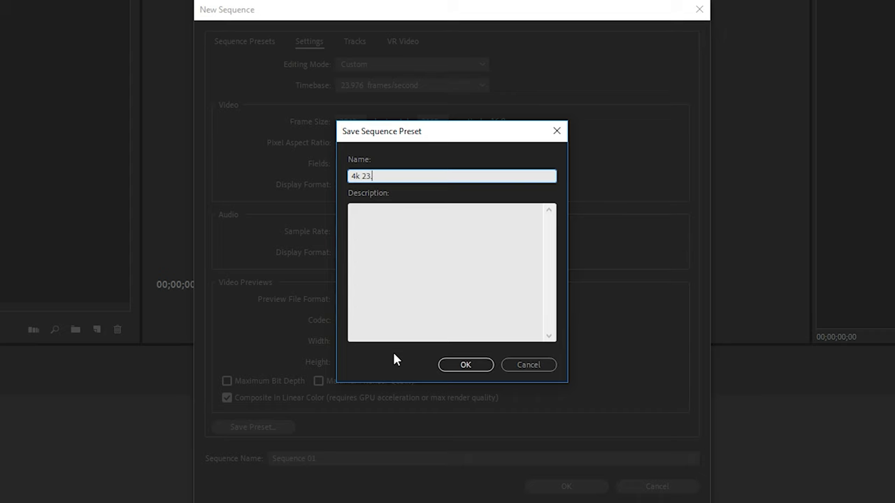
click(466, 364)
click(245, 41)
click(308, 354)
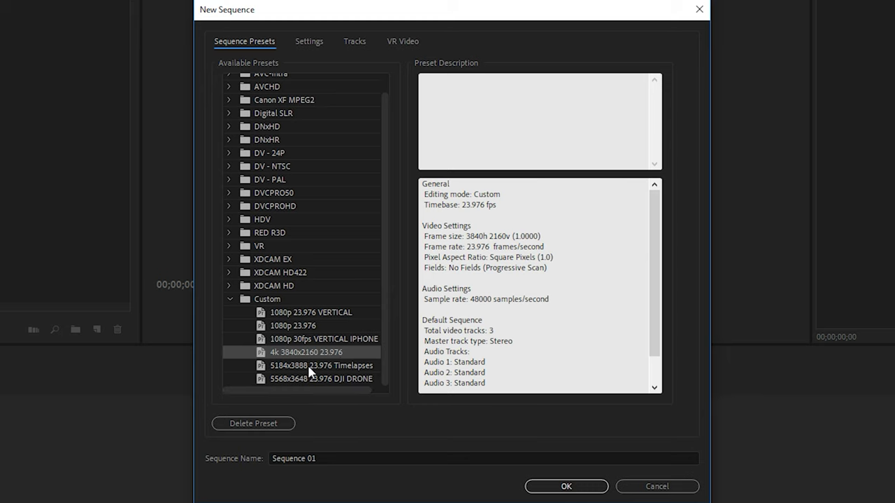
click(306, 341)
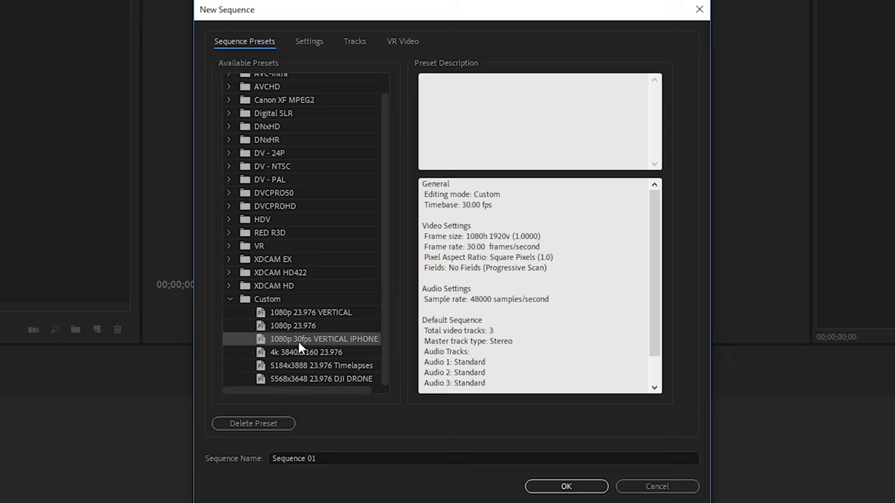
key(Up)
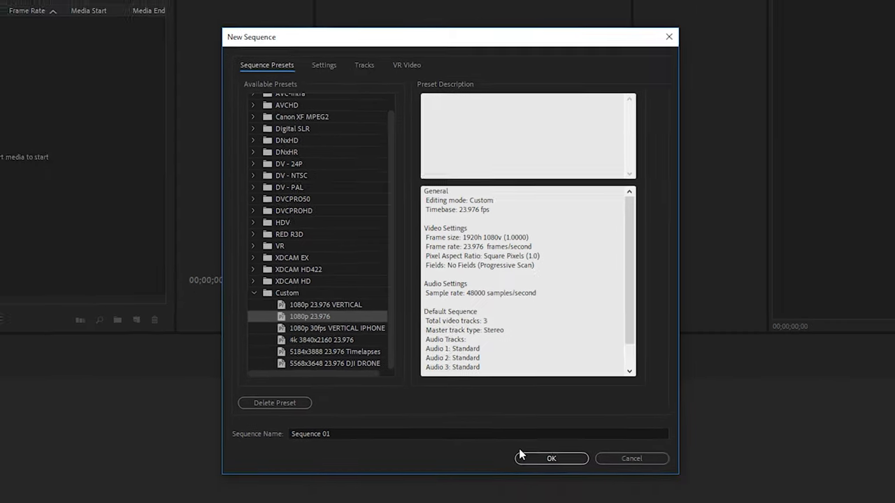
Create Sequence 01 from the 1080p 23.976 preset and open its Sequence Settings (1920x1080, 23.976 fps)
click(531, 458)
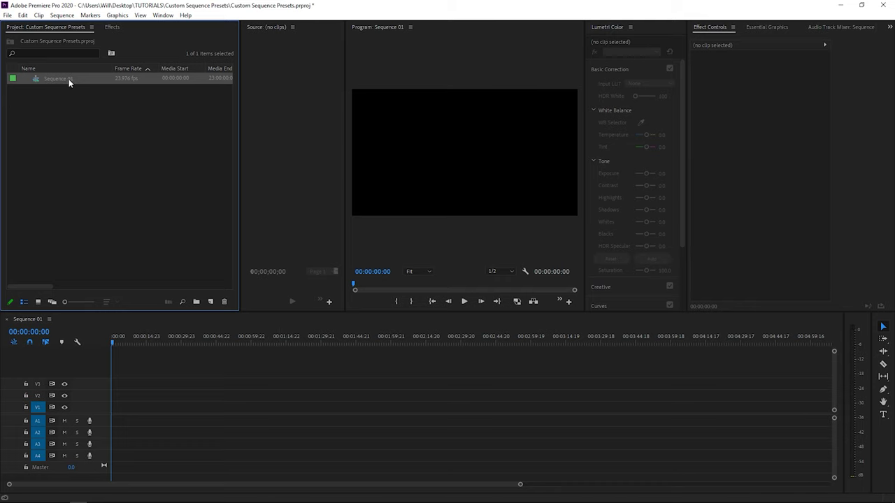
click(62, 14)
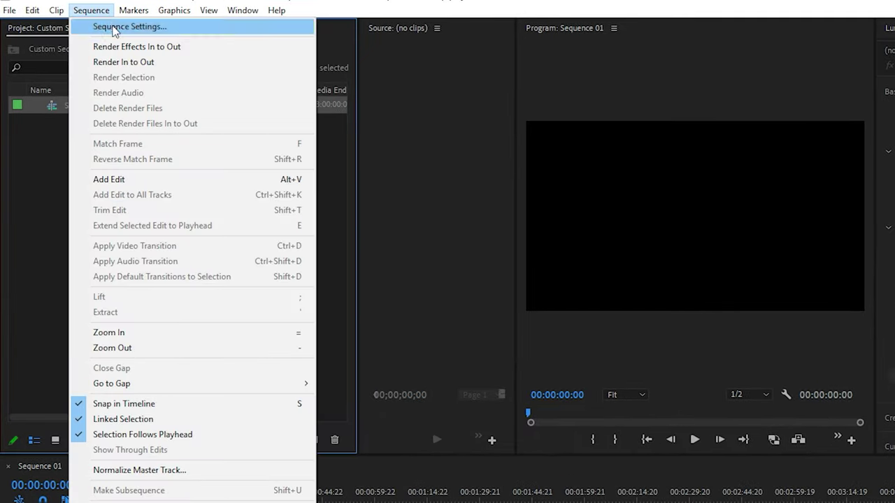
click(112, 28)
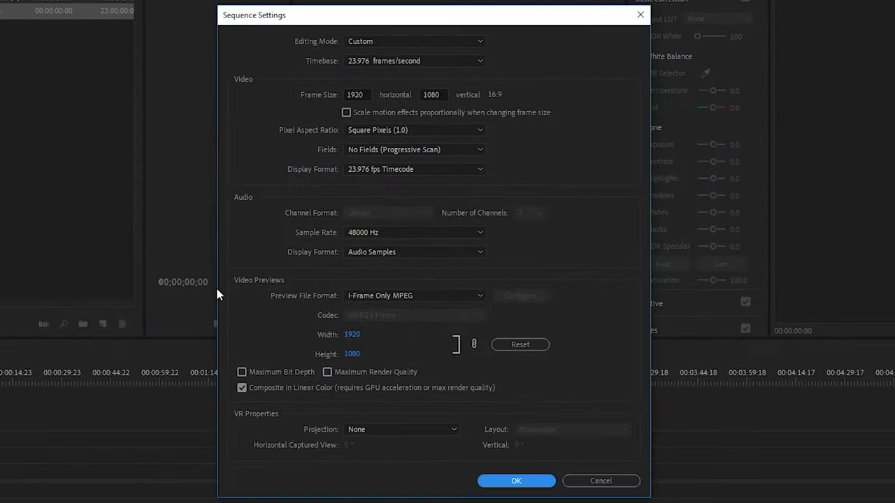